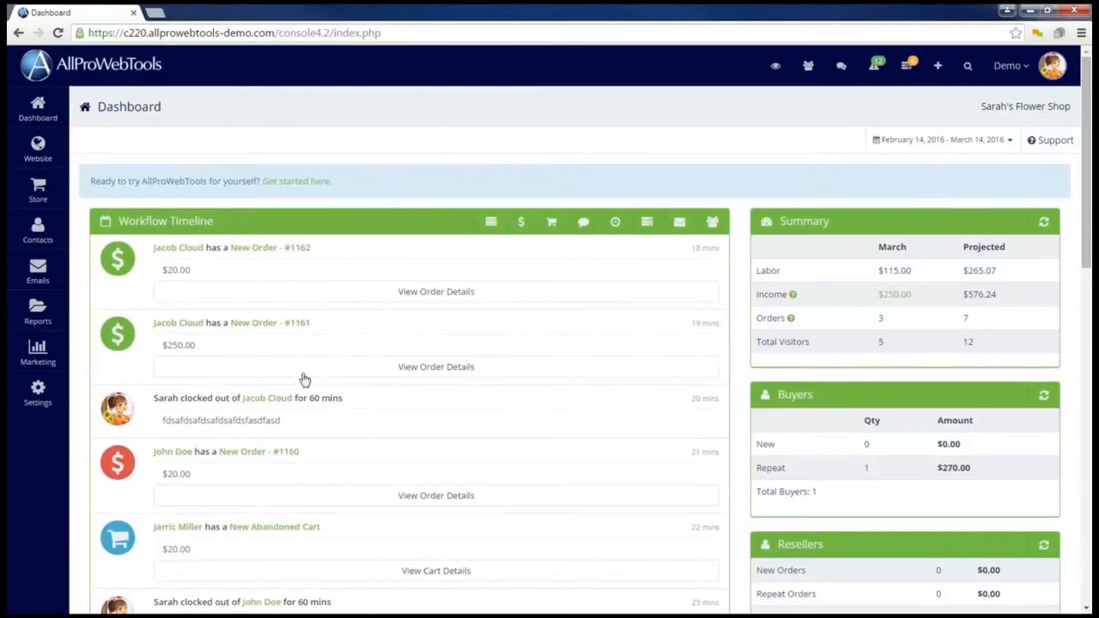
# Open the Settings flyout from the dashboard's left sidebar.
pyautogui.click(38, 390)
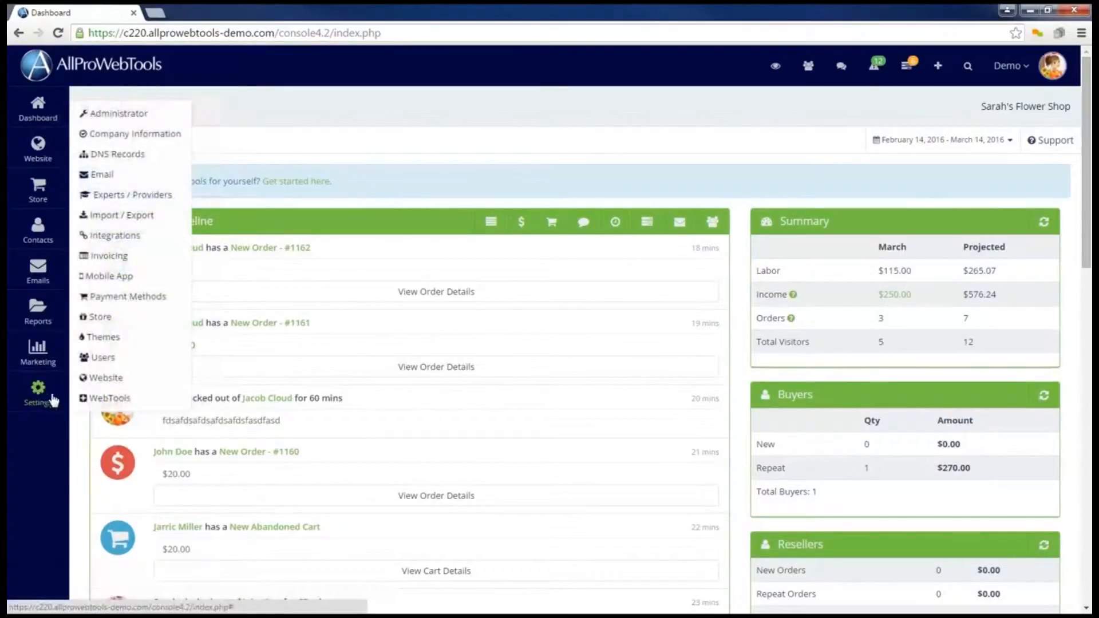
# Open Invoicing settings and review the Header requirement: a 2249 x 339 .jpg image.
pyautogui.click(118, 257)
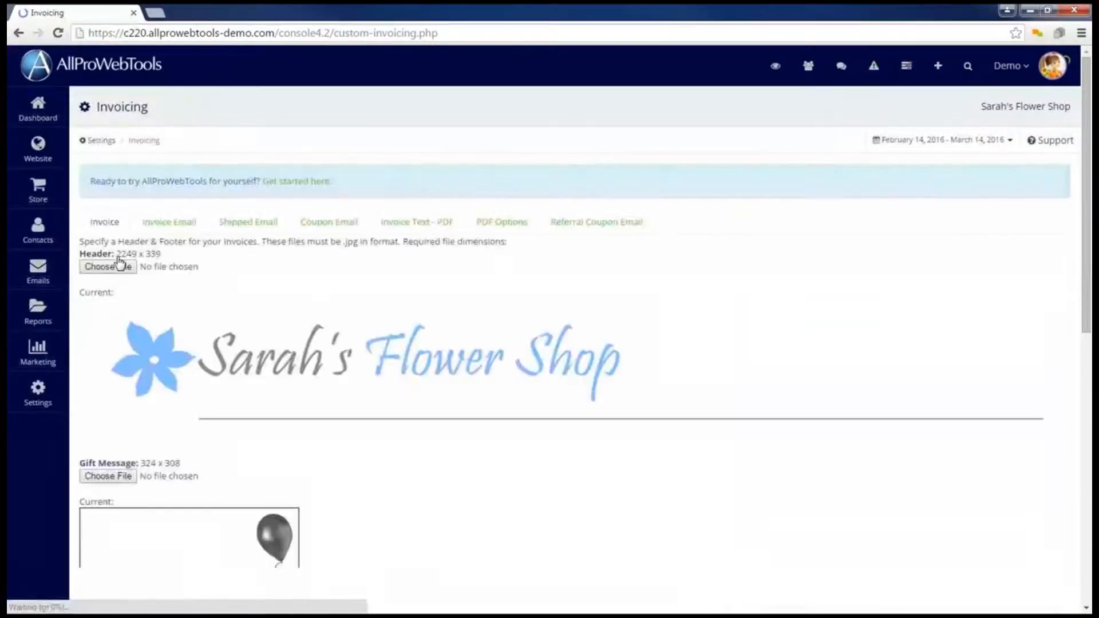
pyautogui.hotkey('ctrl', '2')
pyautogui.moveTo(267, 283)
pyautogui.mouseDown()
pyautogui.moveTo(405, 284)
pyautogui.moveTo(571, 243)
pyautogui.moveTo(184, 221)
pyautogui.moveTo(58, 273)
pyautogui.moveTo(295, 289)
pyautogui.mouseUp()
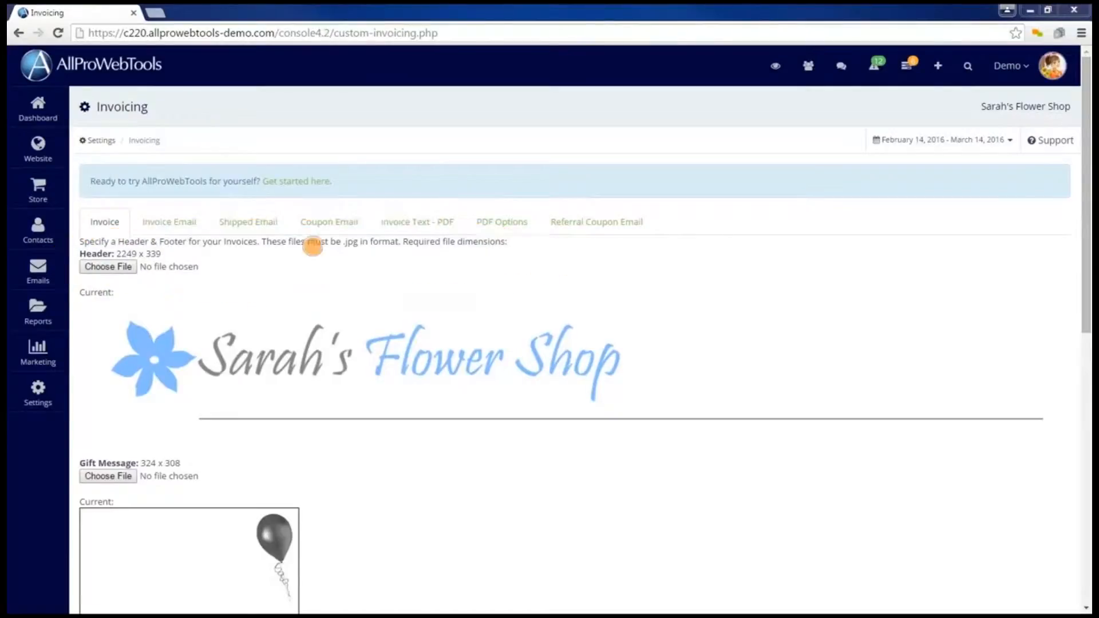
pyautogui.moveTo(312, 246); pyautogui.dragTo(387, 242)
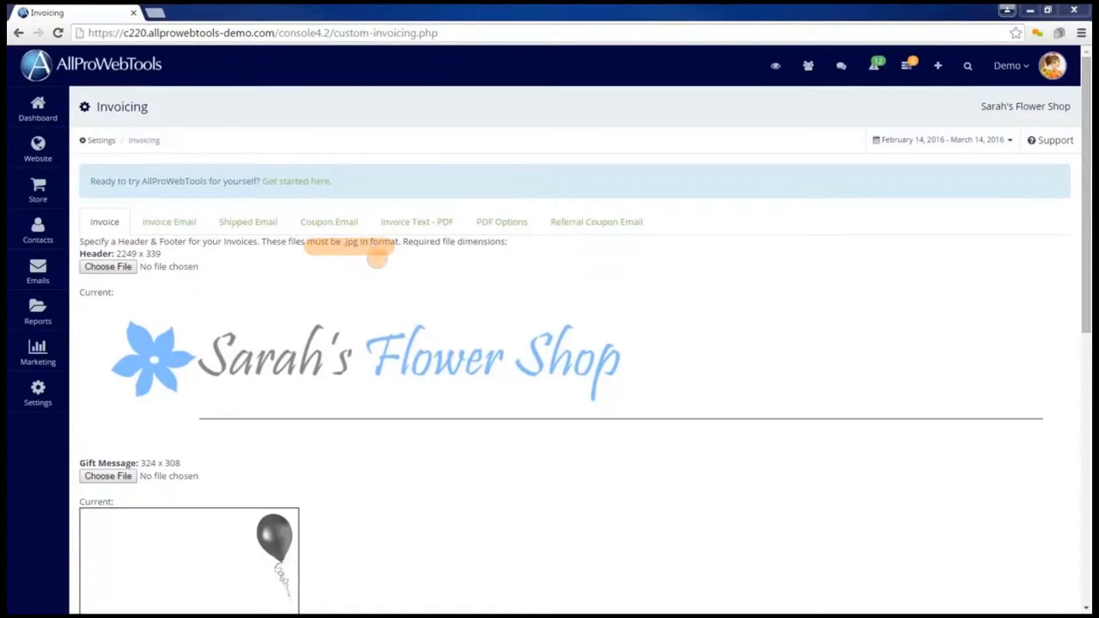
pyautogui.moveTo(117, 254); pyautogui.dragTo(162, 254)
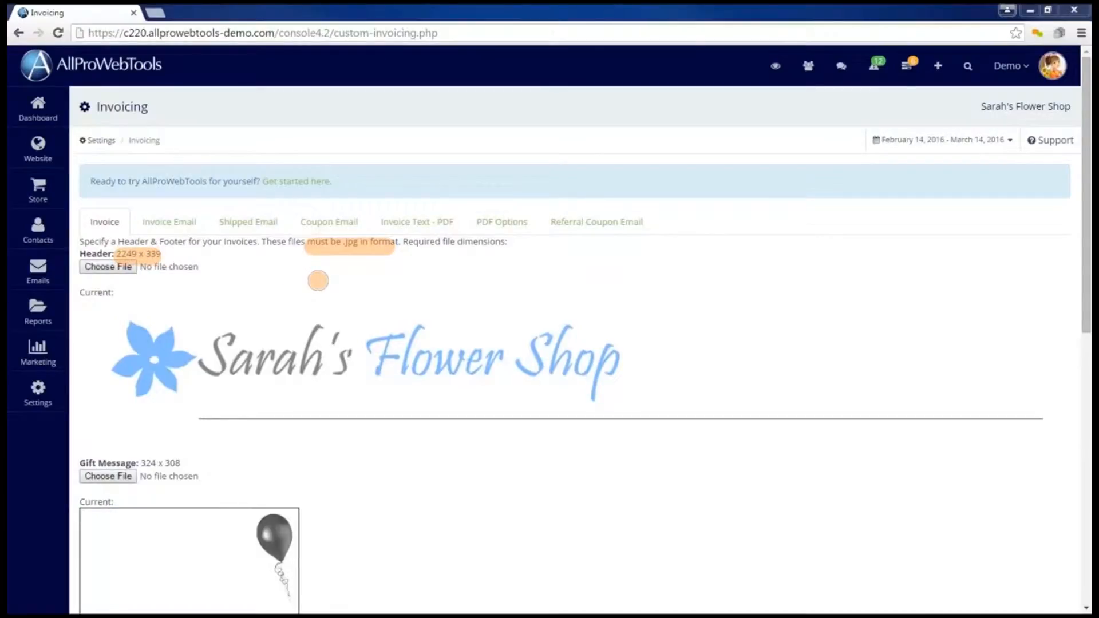
pyautogui.press('Escape')
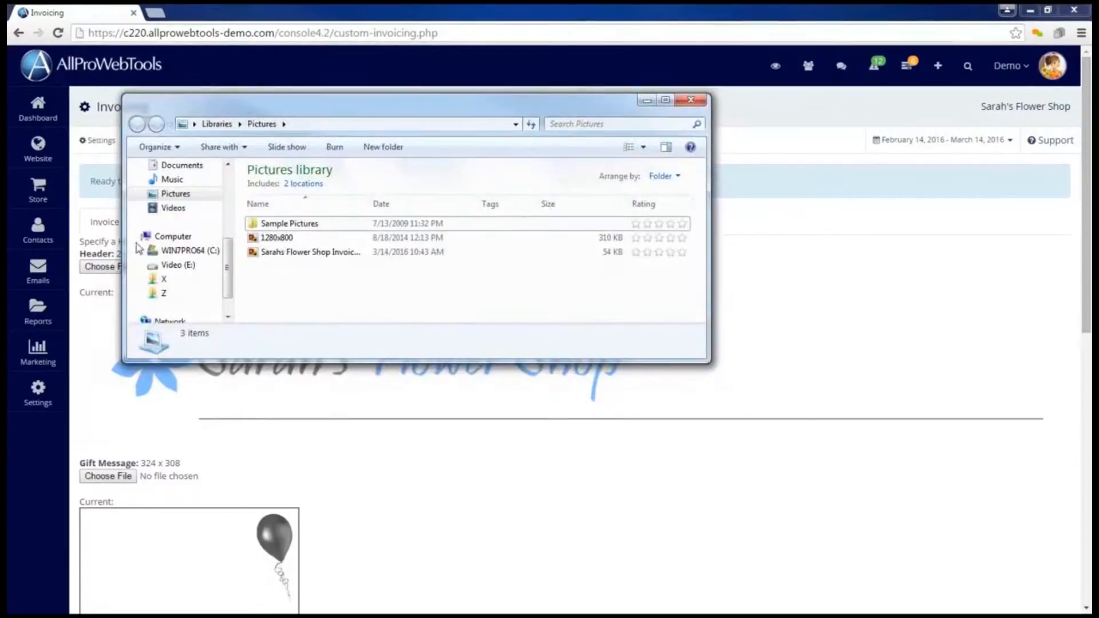
# Preview the Sarahs Flower Shop Invoice Header file and check its Properties, confirming an 817 x 162 PNG.
pyautogui.doubleClick(338, 252)
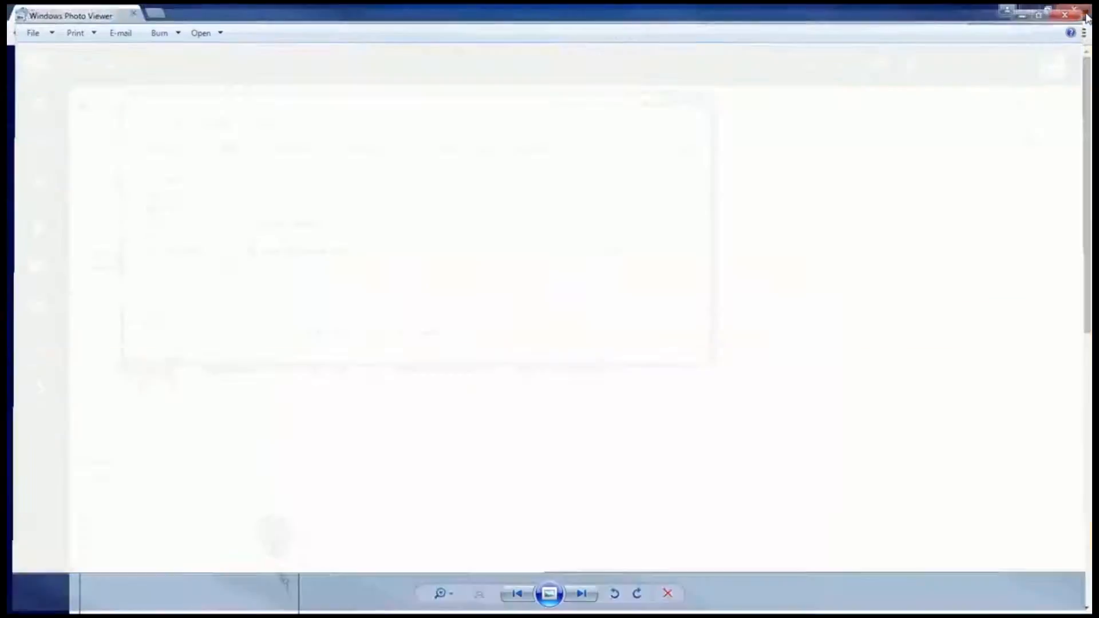
pyautogui.click(1078, 12)
pyautogui.click(341, 309)
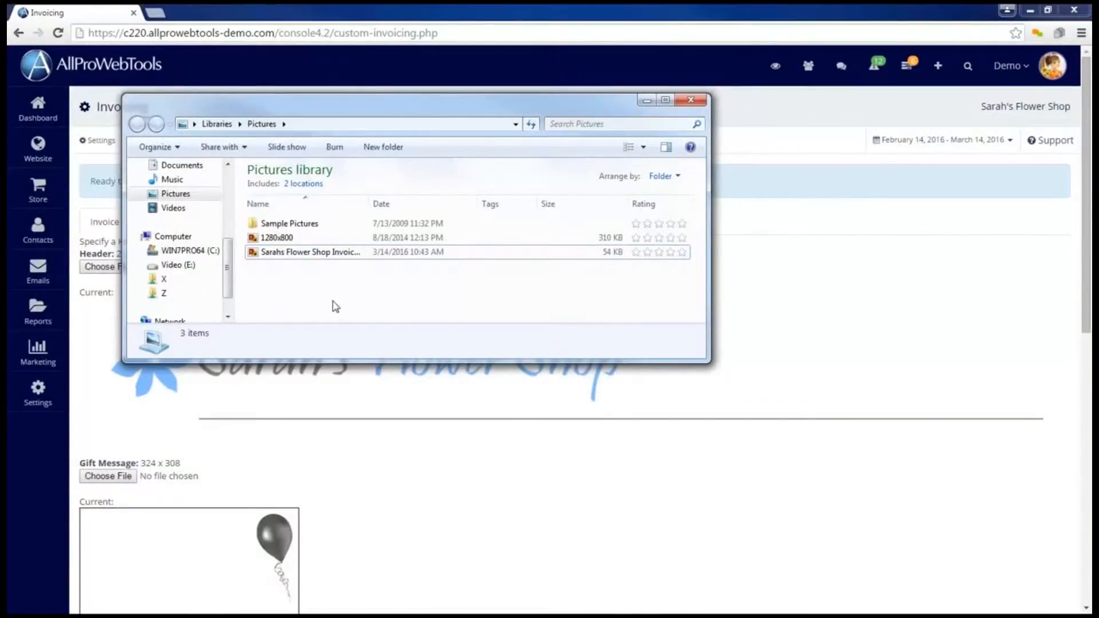
pyautogui.rightClick(285, 257)
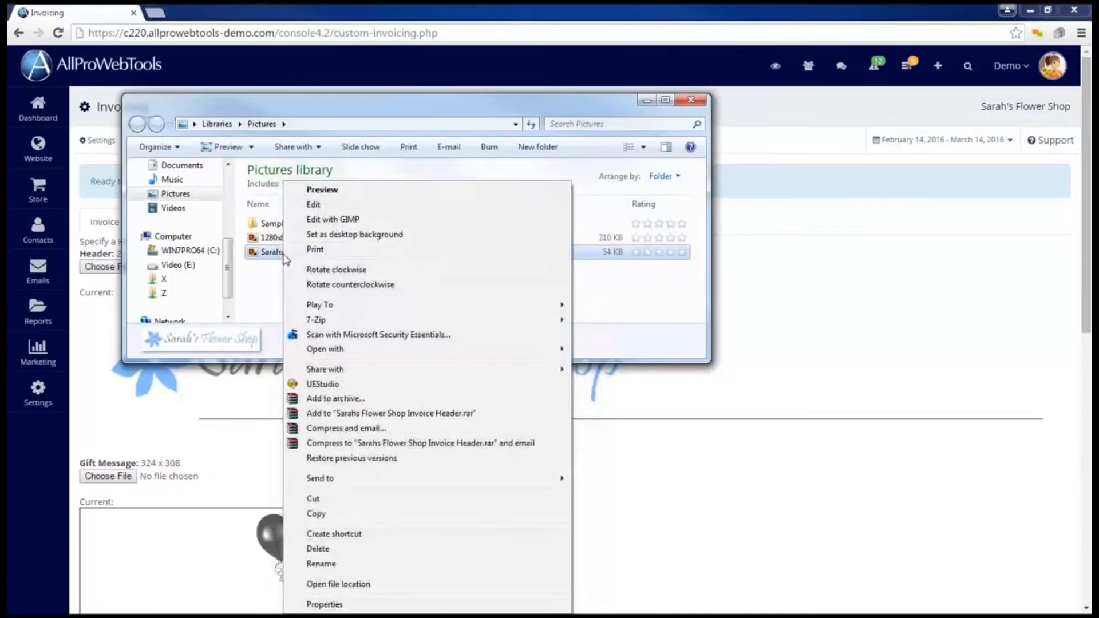
pyautogui.click(337, 606)
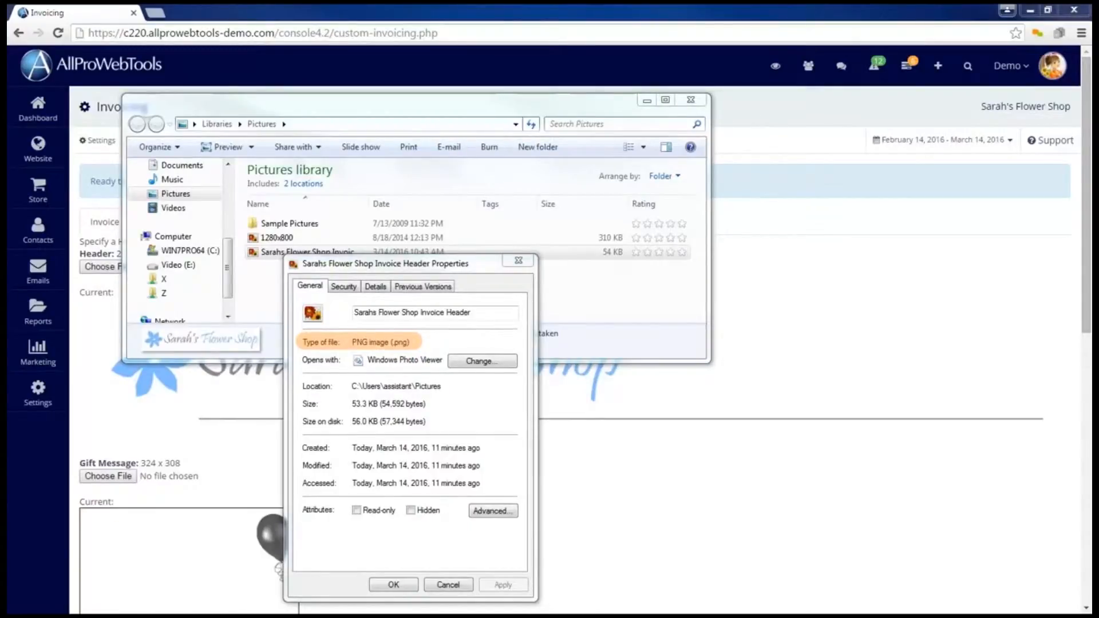
pyautogui.click(518, 261)
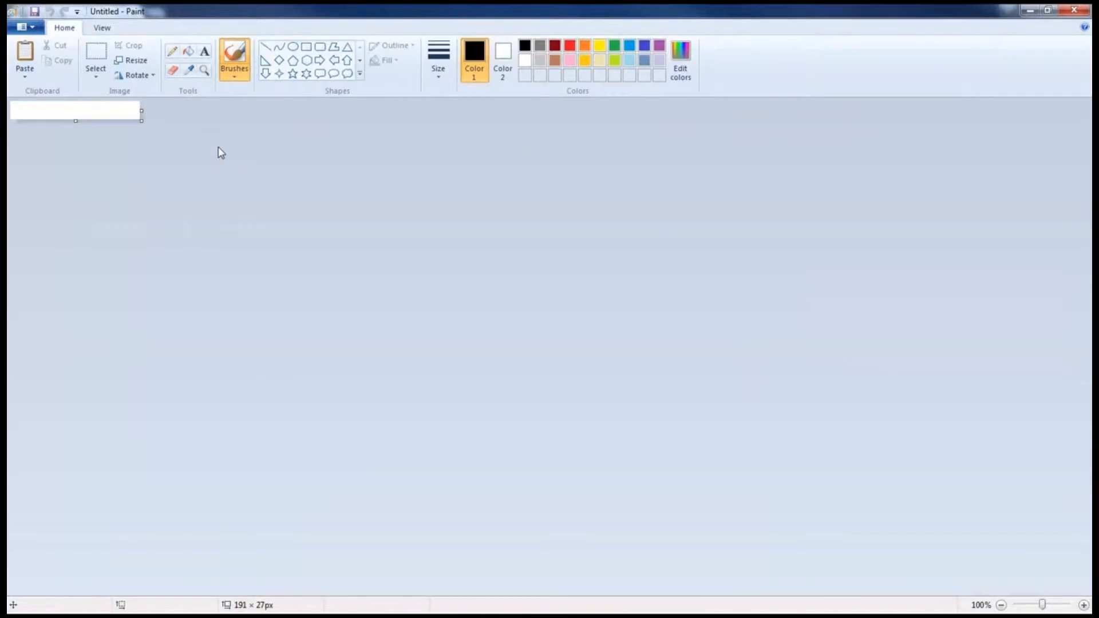
# Open the Sarahs Flower Shop Invoice Header image in Paint.
pyautogui.click(26, 27)
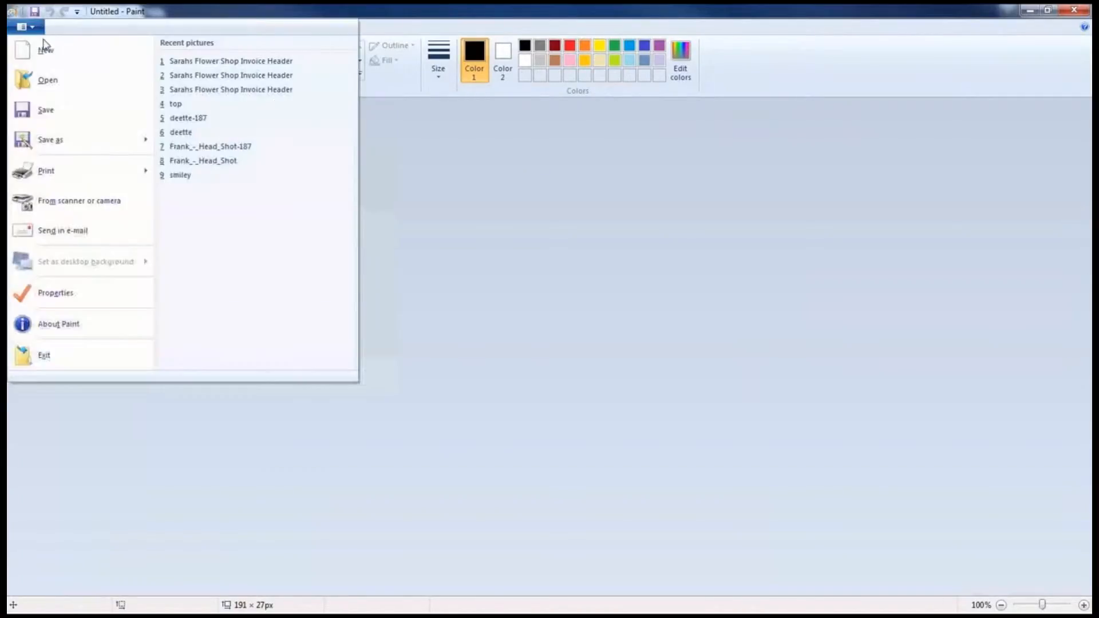
pyautogui.click(53, 85)
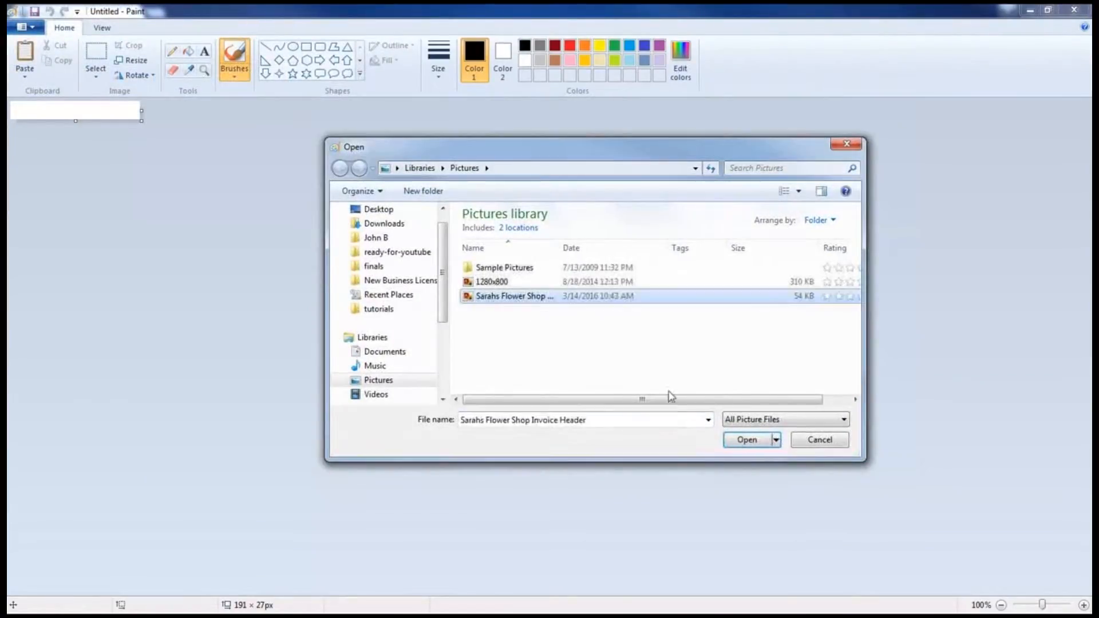
pyautogui.click(747, 440)
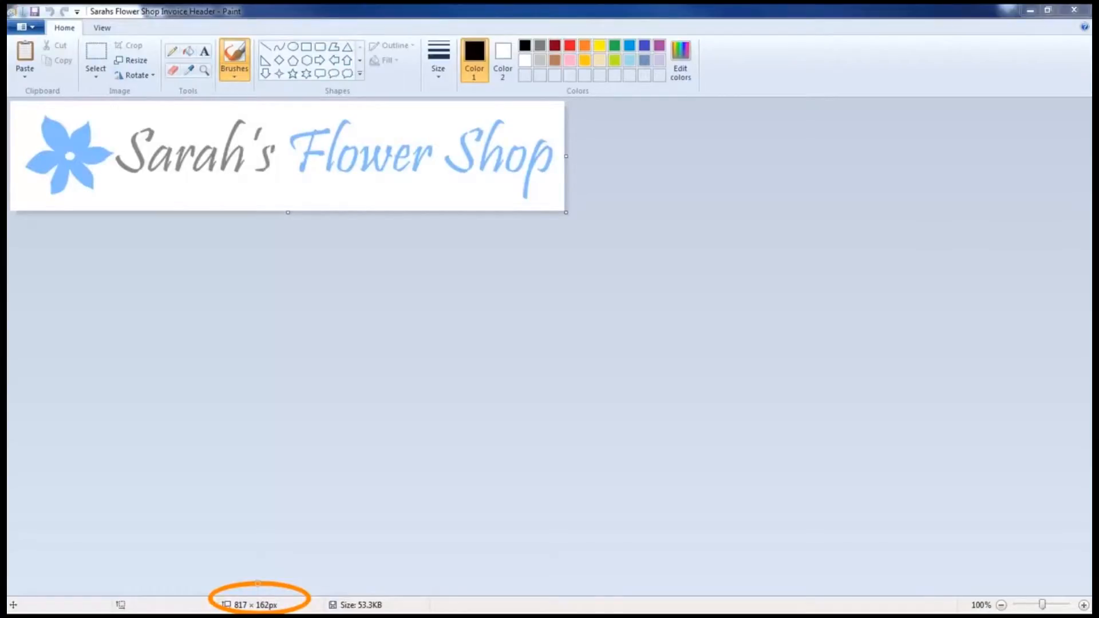
# Select the whole 817 x 162 logo and copy it to the clipboard.
pyautogui.click(96, 78)
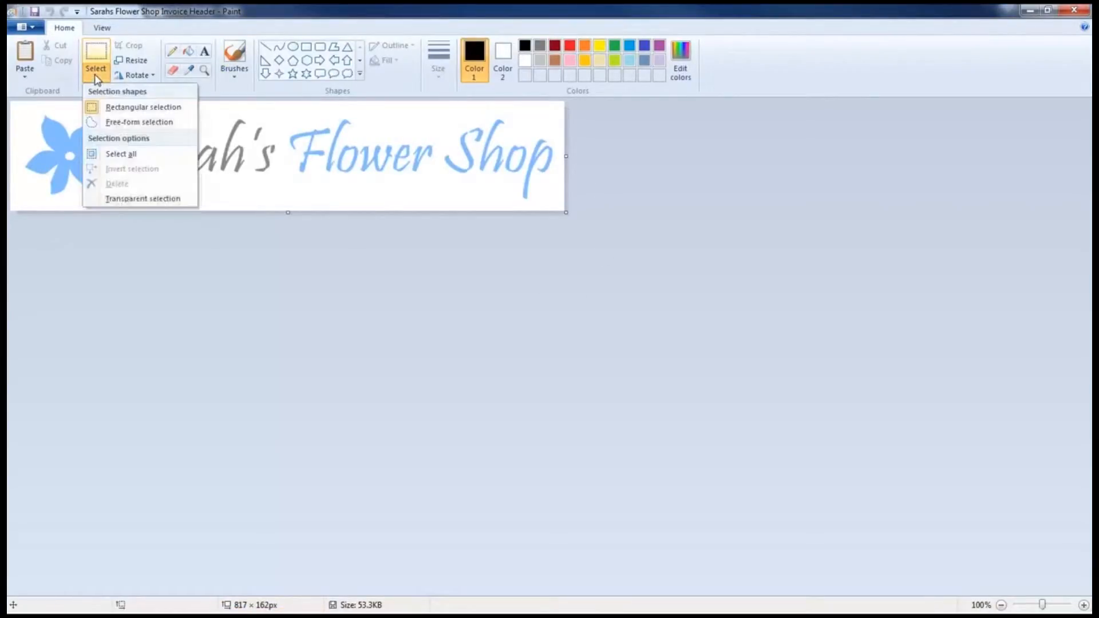
pyautogui.click(120, 154)
pyautogui.rightClick(119, 131)
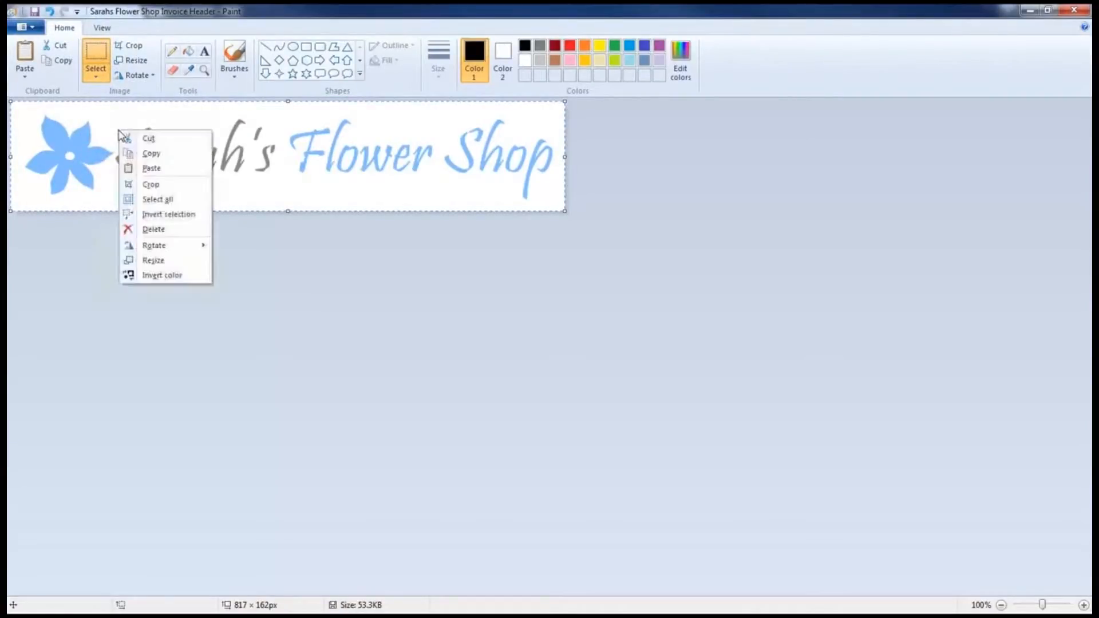
pyautogui.click(153, 155)
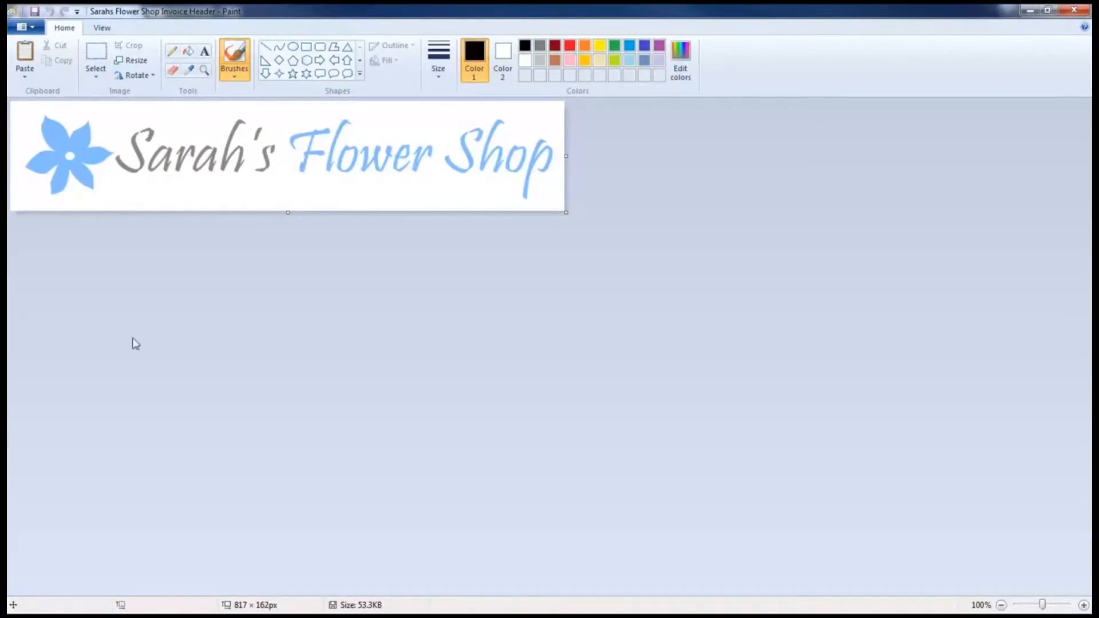
# Start a new blank image and enter 2249 x 339 pixels in Resize and Skew.
pyautogui.click(40, 27)
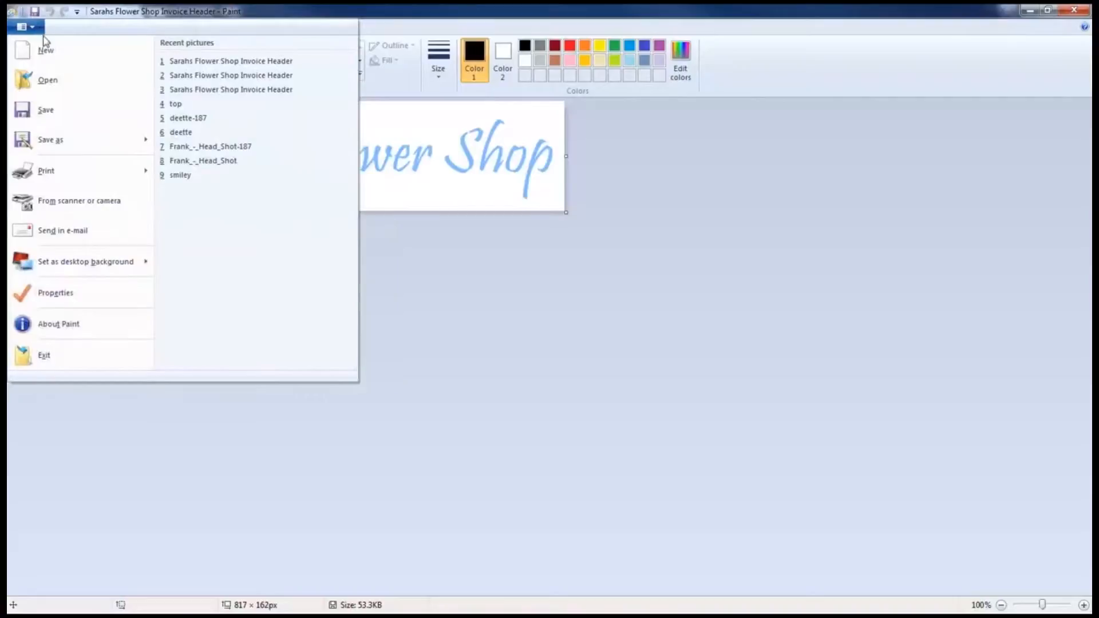
pyautogui.click(52, 57)
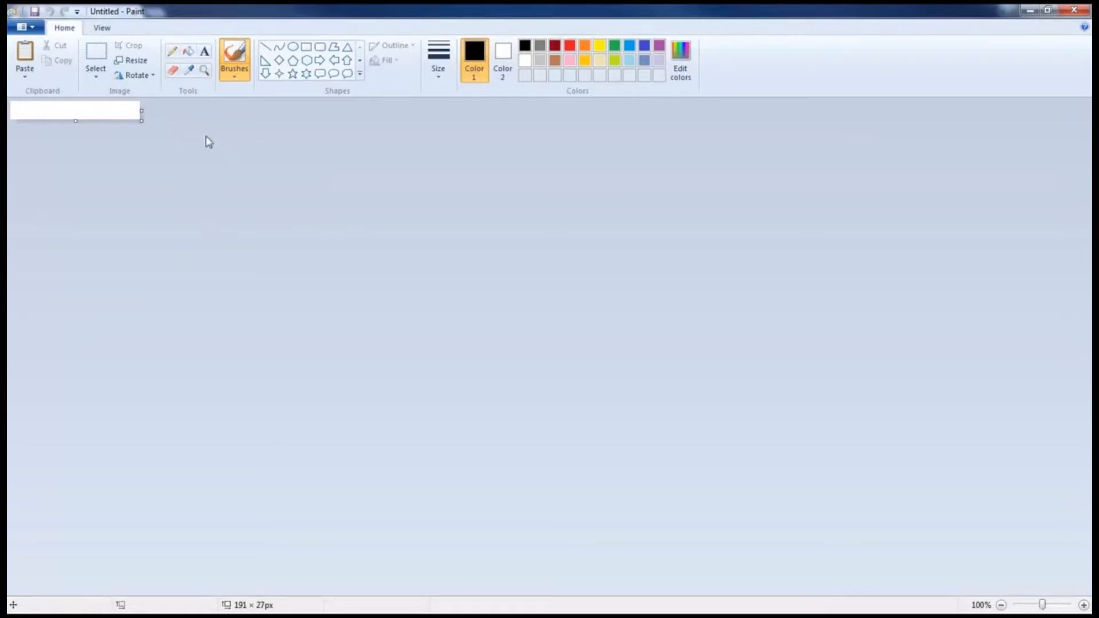
pyautogui.click(140, 63)
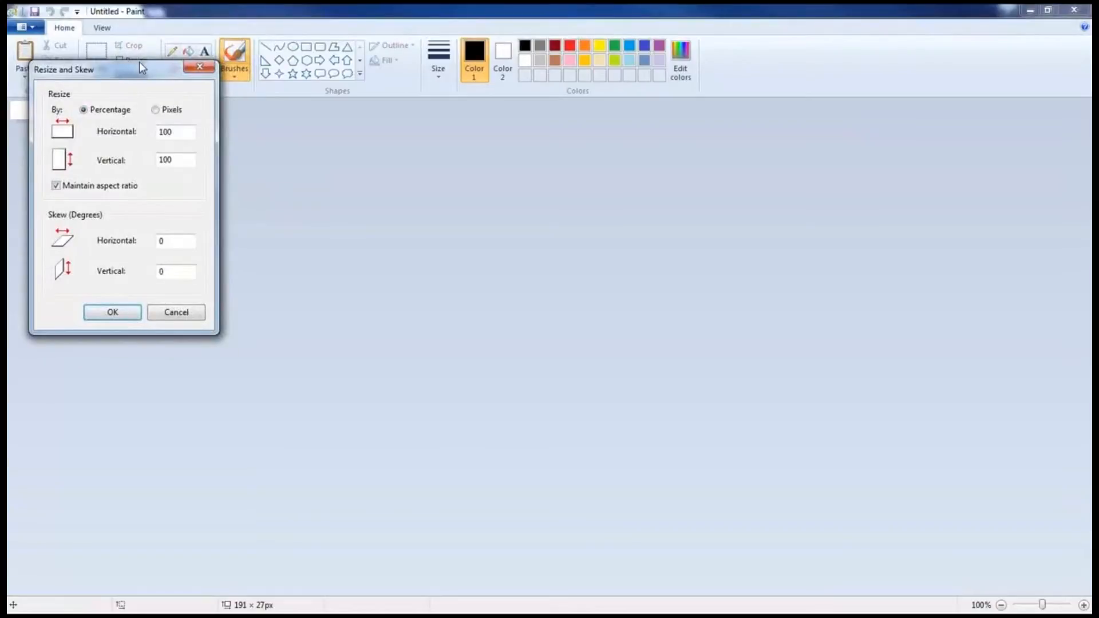
pyautogui.click(158, 110)
pyautogui.doubleClick(172, 132)
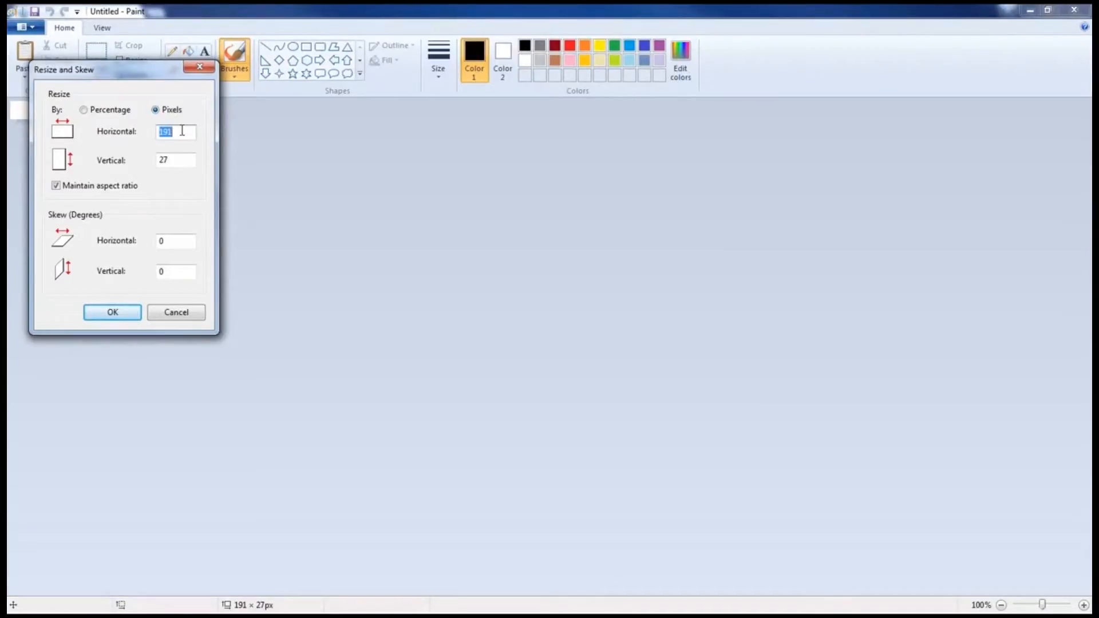
pyautogui.write('2249')
pyautogui.moveTo(173, 146)
pyautogui.mouseDown()
pyautogui.moveTo(150, 150)
pyautogui.moveTo(188, 160)
pyautogui.moveTo(170, 151)
pyautogui.moveTo(150, 165)
pyautogui.mouseUp()
pyautogui.write('339')
# Turn off Maintain aspect ratio and re-enter the horizontal size as 2249.
pyautogui.moveTo(131, 178)
pyautogui.mouseDown()
pyautogui.moveTo(38, 183)
pyautogui.moveTo(159, 197)
pyautogui.moveTo(107, 178)
pyautogui.mouseUp()
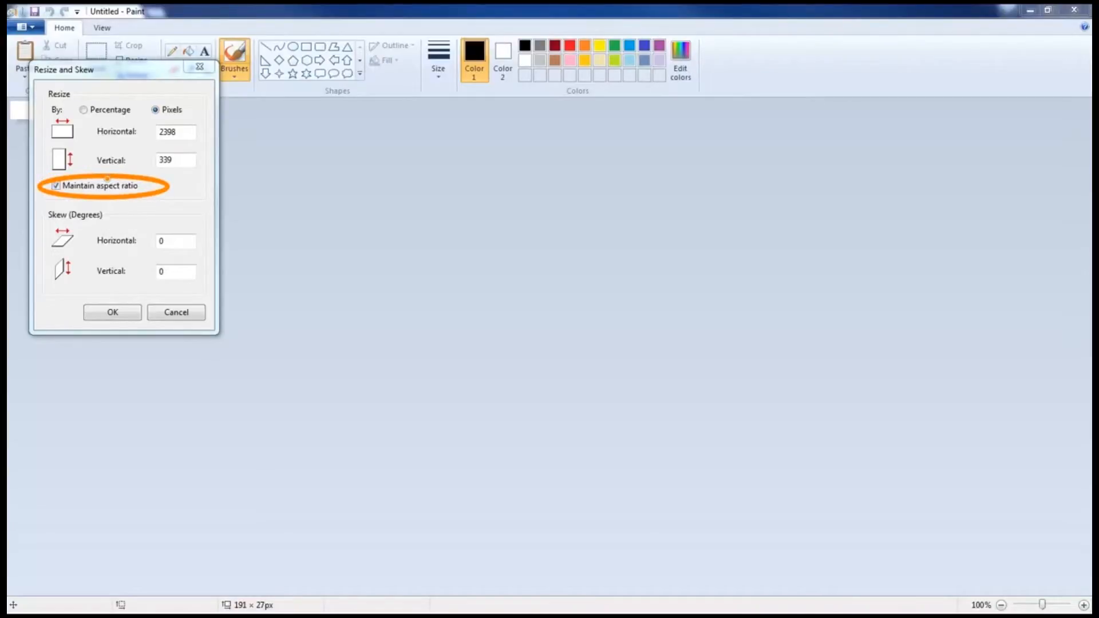
pyautogui.click(56, 186)
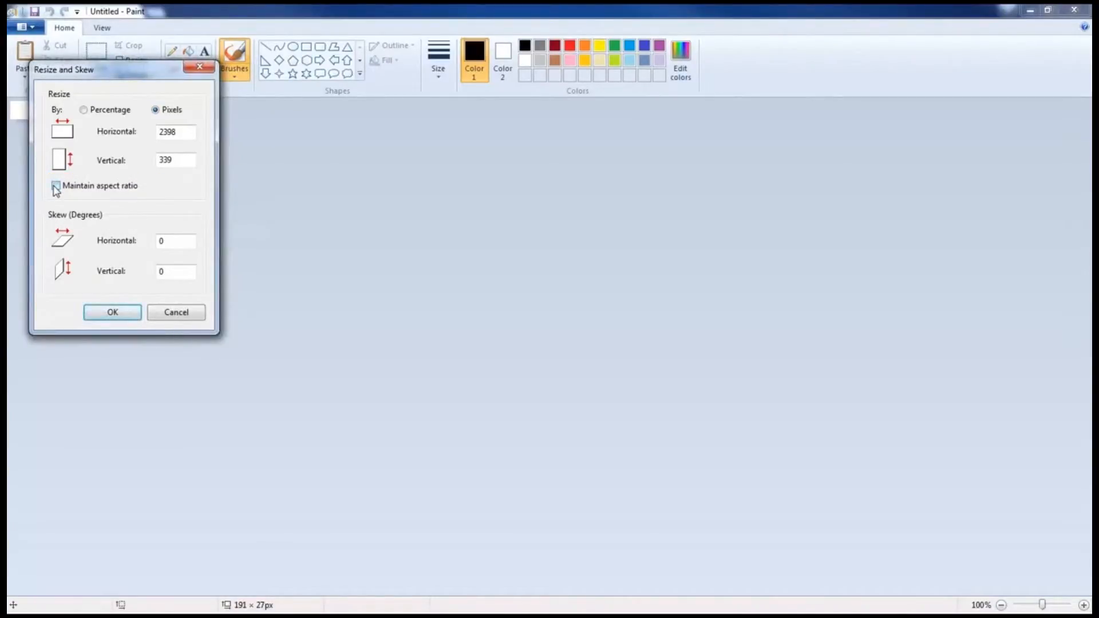
pyautogui.doubleClick(183, 129)
pyautogui.write('2249')
# Apply the 2249 x 339 canvas size and paste the copied logo onto it.
pyautogui.click(107, 314)
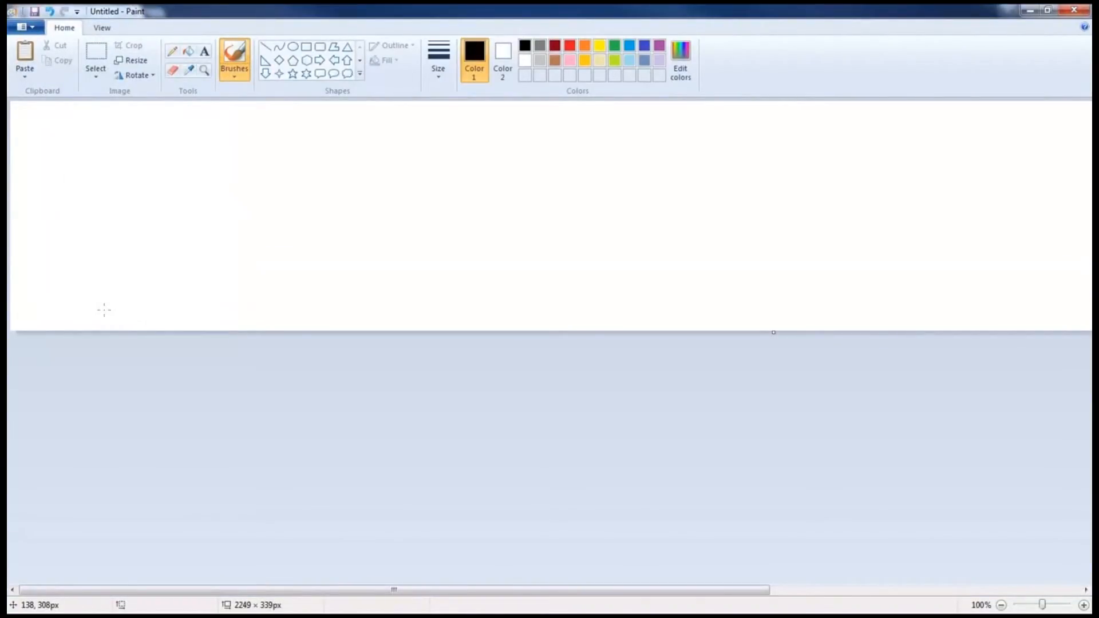
pyautogui.click(96, 57)
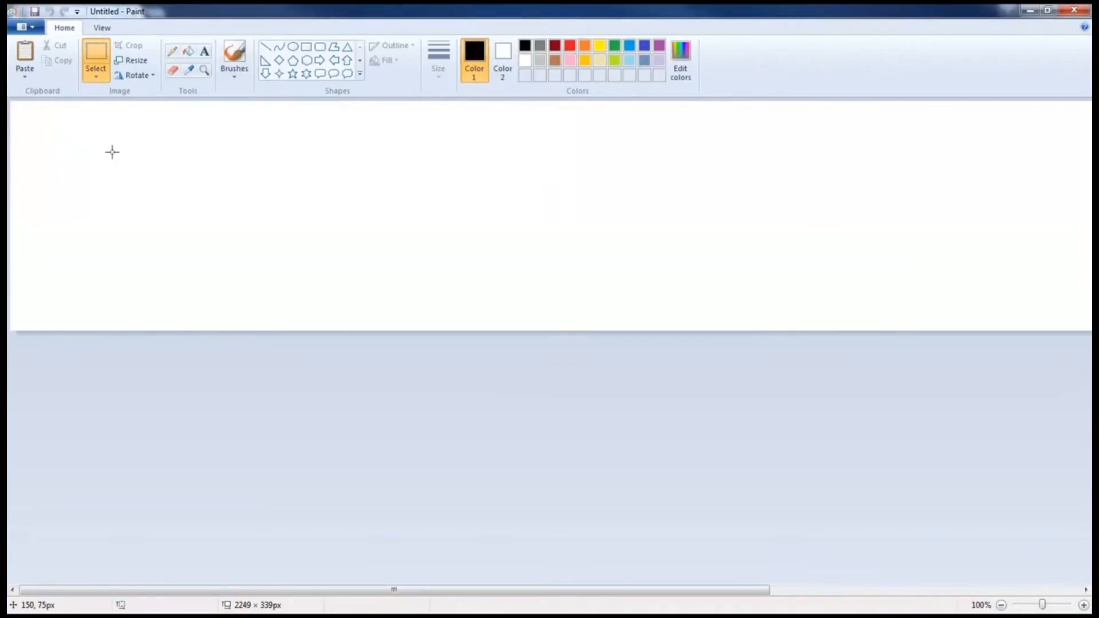
pyautogui.rightClick(112, 152)
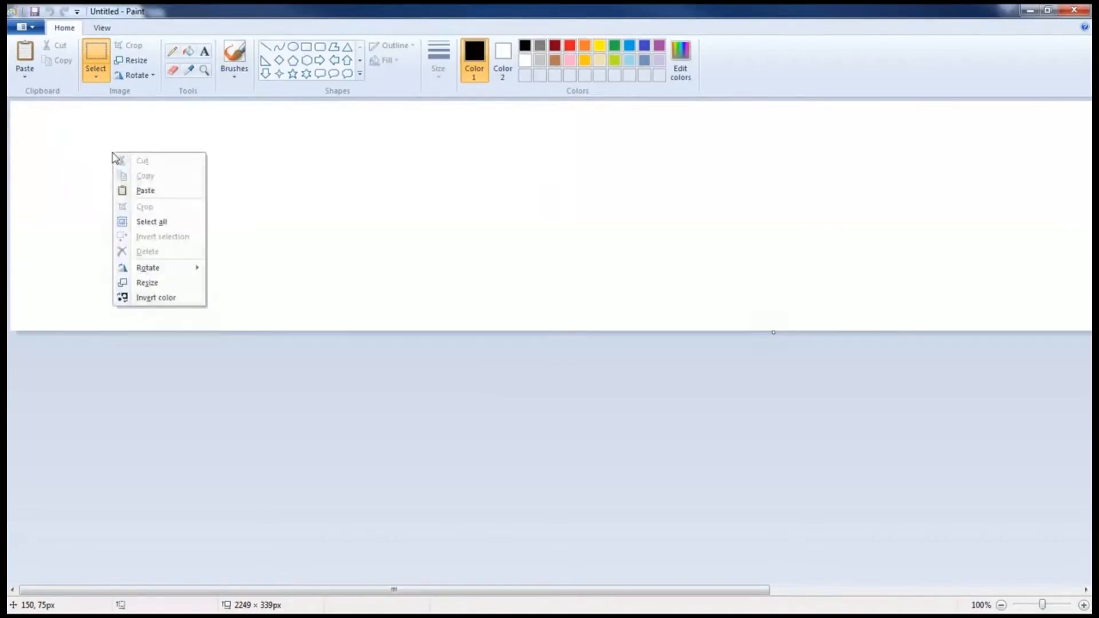
pyautogui.click(146, 191)
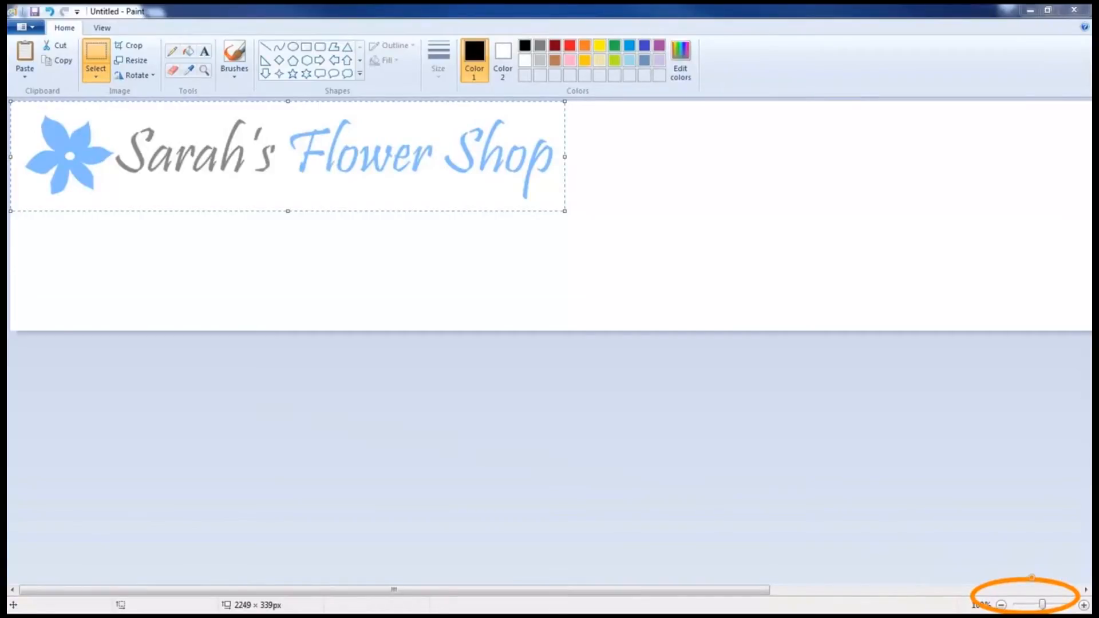
# Zoom out and enlarge the pasted logo to 1314 x 300 to fill the banner height.
pyautogui.click(1001, 605)
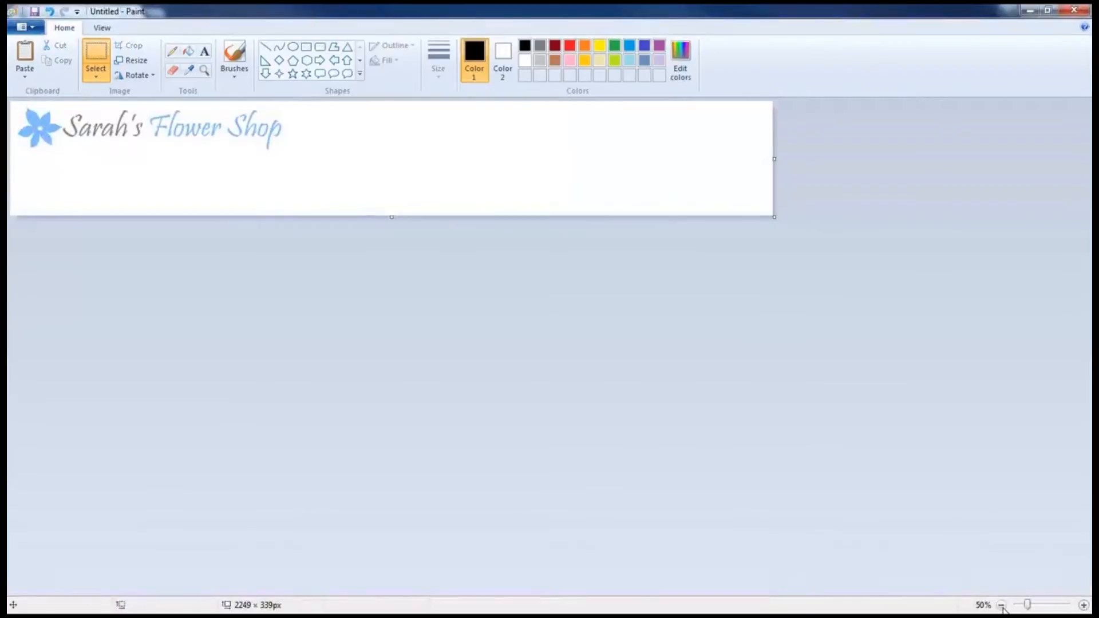
pyautogui.moveTo(295, 154); pyautogui.dragTo(14, 105)
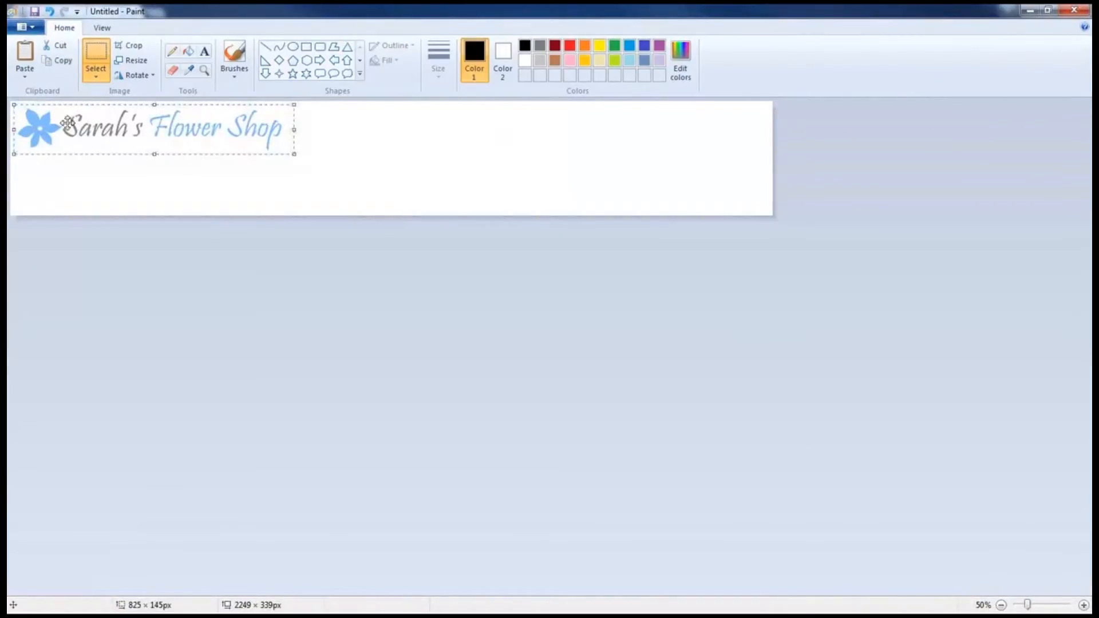
pyautogui.moveTo(294, 155); pyautogui.dragTo(459, 206)
pyautogui.moveTo(282, 152)
pyautogui.mouseDown()
pyautogui.moveTo(456, 151)
pyautogui.moveTo(294, 150)
pyautogui.mouseUp()
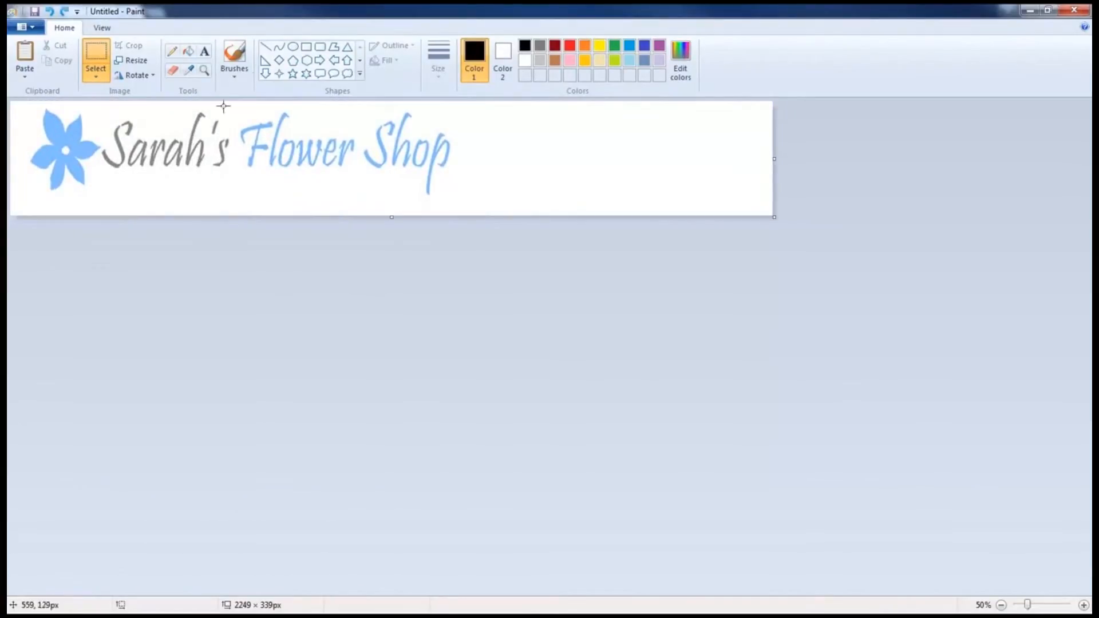
# Draw a thick gray straight line underneath Flower Shop.
pyautogui.click(265, 46)
pyautogui.click(437, 69)
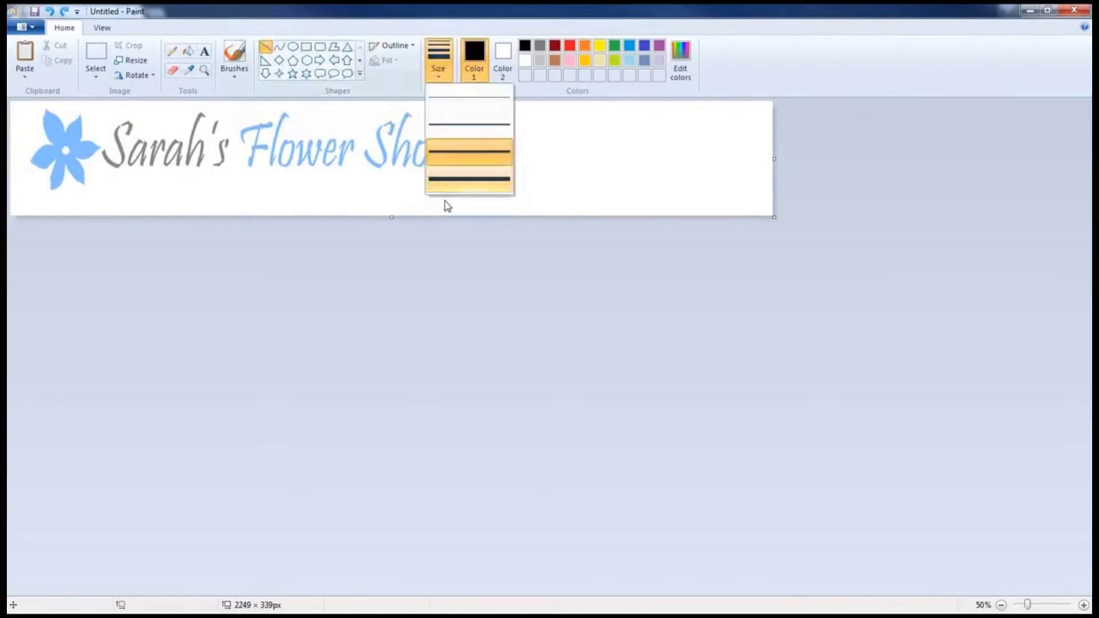
pyautogui.click(449, 187)
pyautogui.click(537, 46)
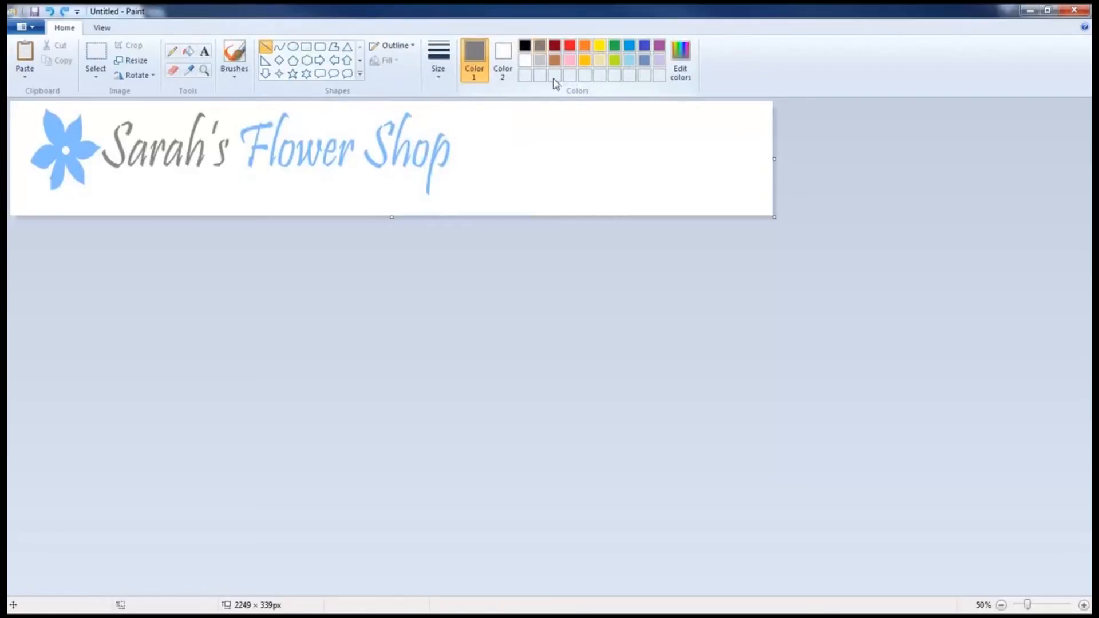
pyautogui.moveTo(240, 189)
pyautogui.mouseDown()
pyautogui.moveTo(643, 199)
pyautogui.moveTo(774, 178)
pyautogui.moveTo(795, 190)
pyautogui.mouseUp()
pyautogui.click(819, 216)
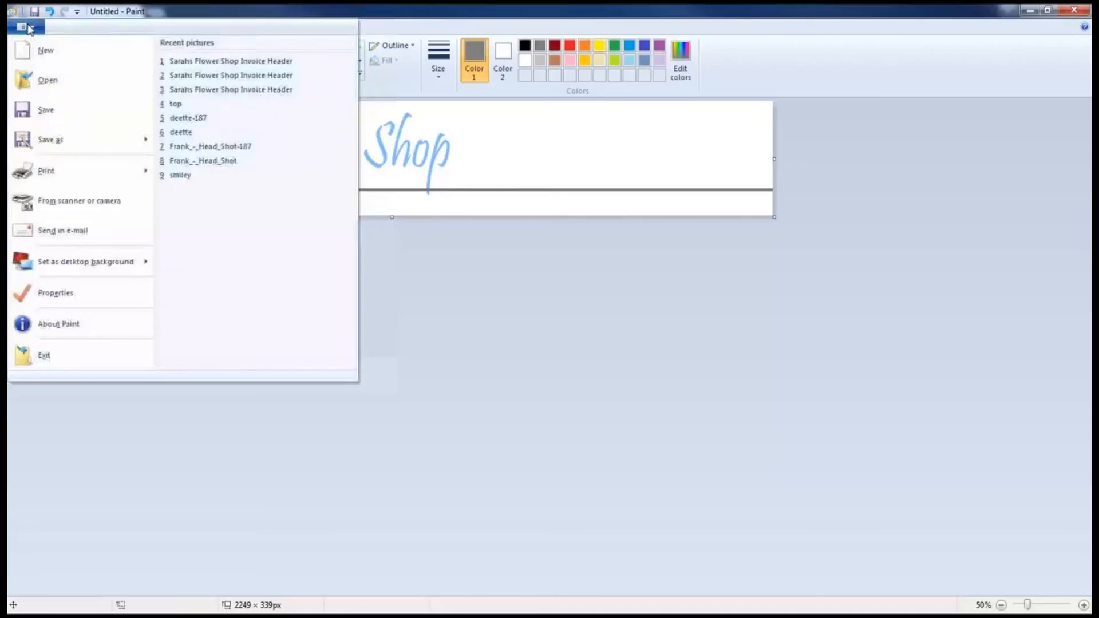
# Save the banner as a JPEG file named New Logo.
pyautogui.click(50, 138)
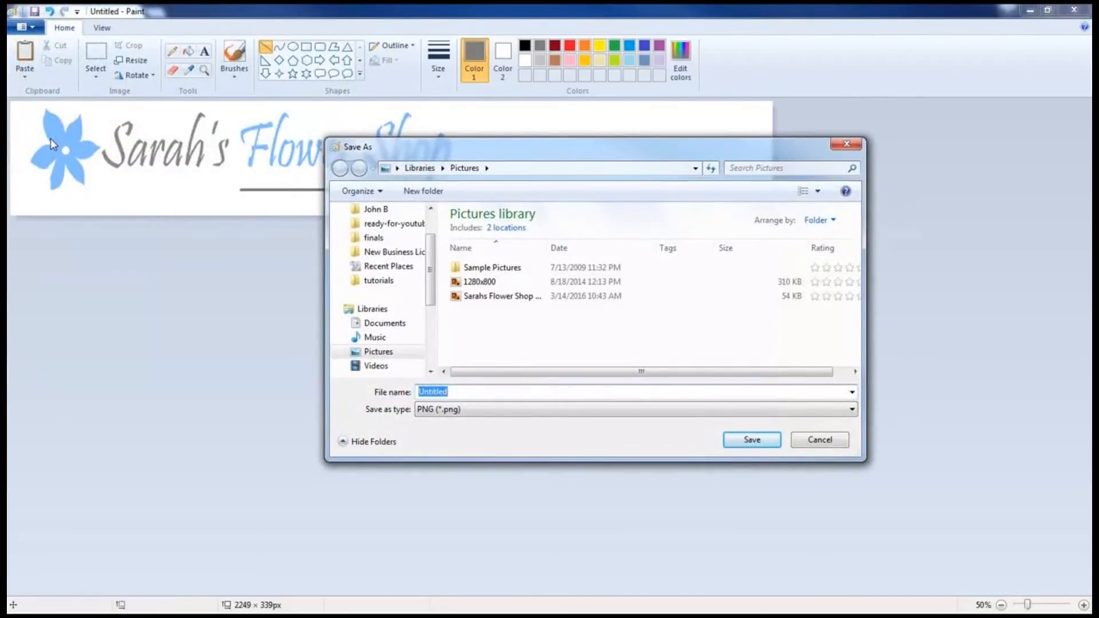
pyautogui.write('New Logo')
pyautogui.click(604, 409)
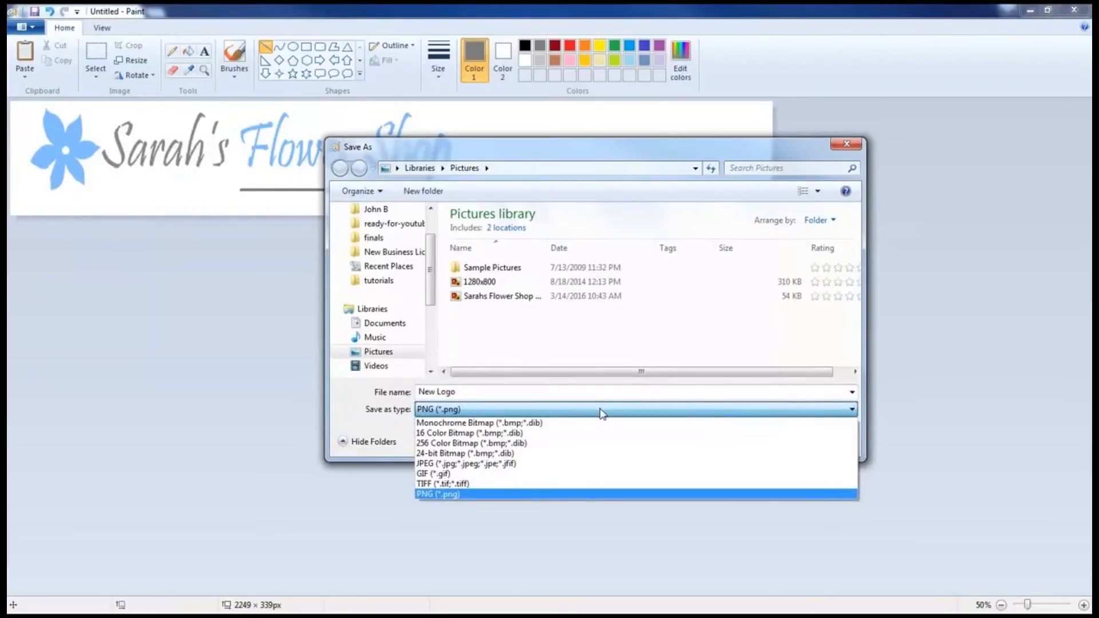
pyautogui.click(501, 466)
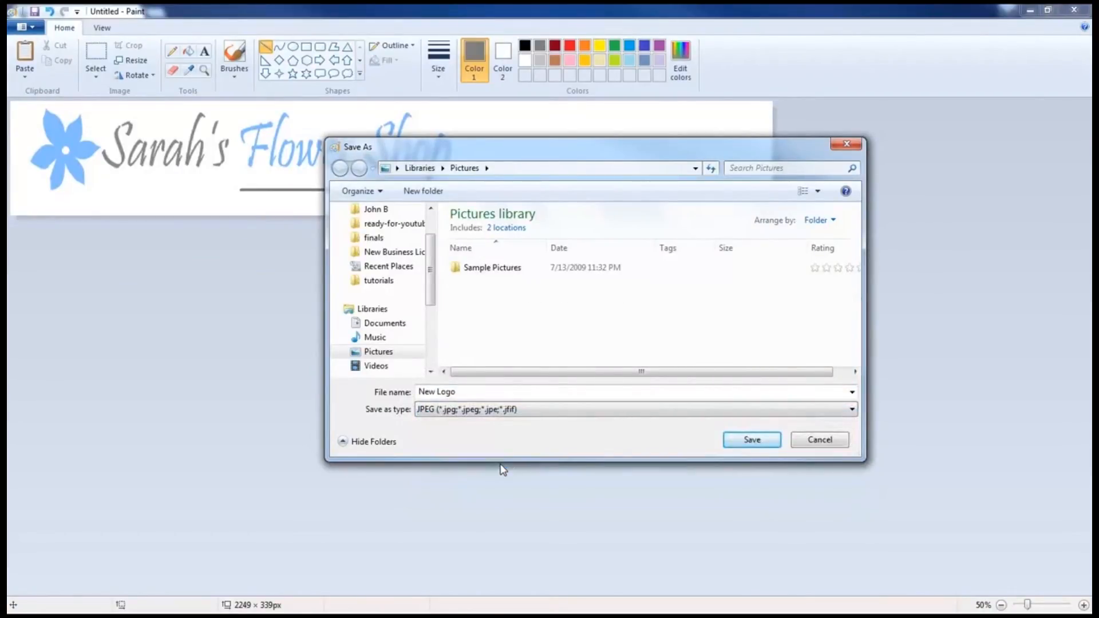
pyautogui.click(747, 443)
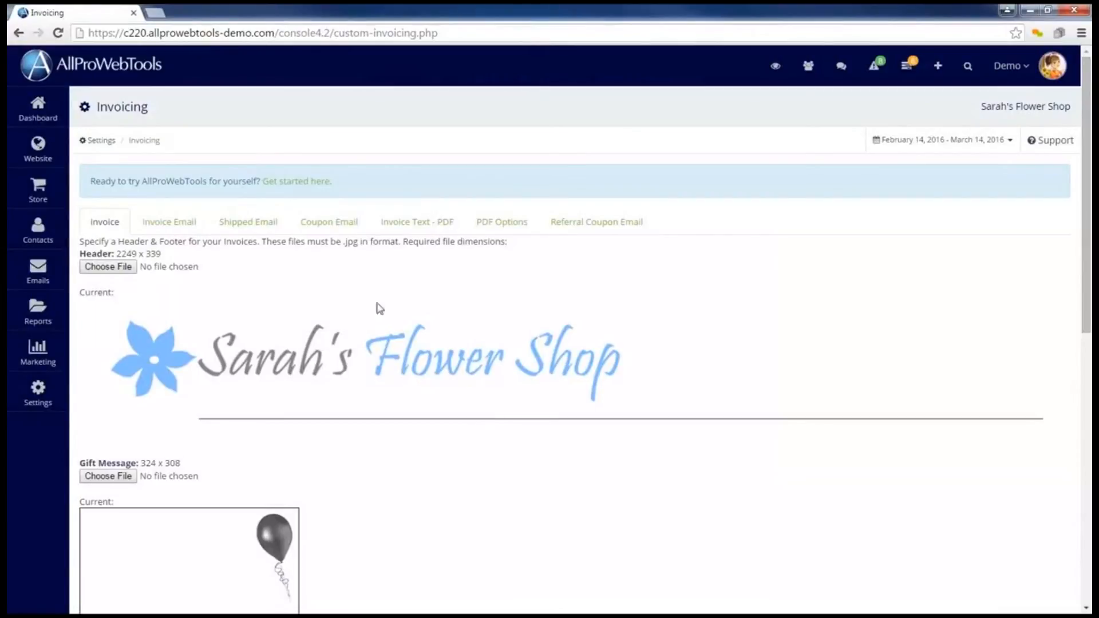
# Upload New Logo.jpg as the invoice Header and save the Invoicing settings.
pyautogui.click(109, 267)
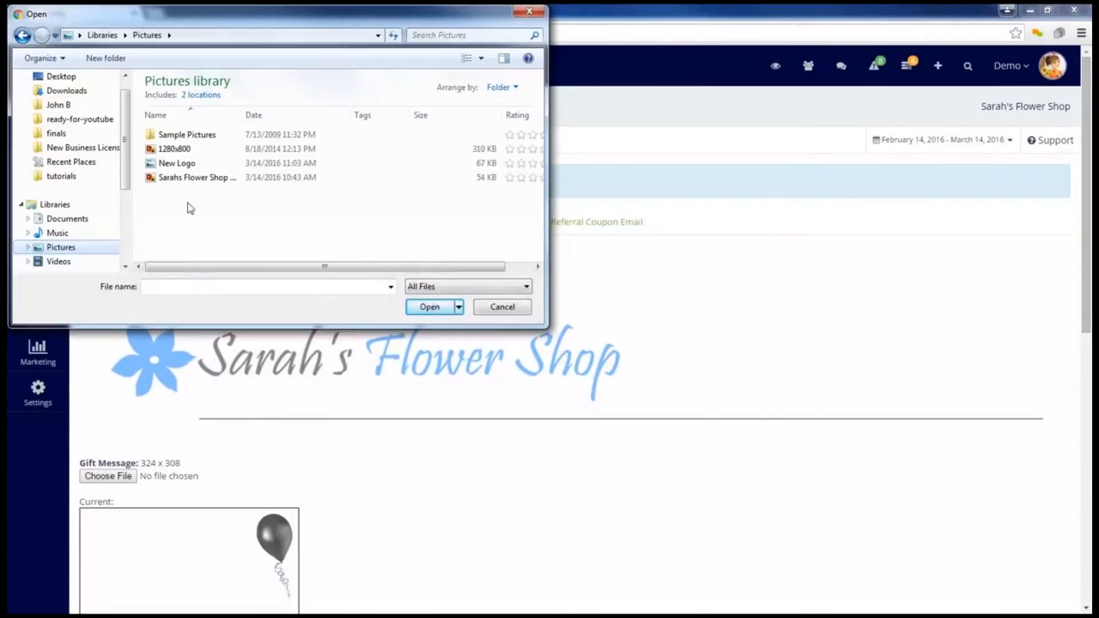
pyautogui.click(186, 163)
pyautogui.click(430, 307)
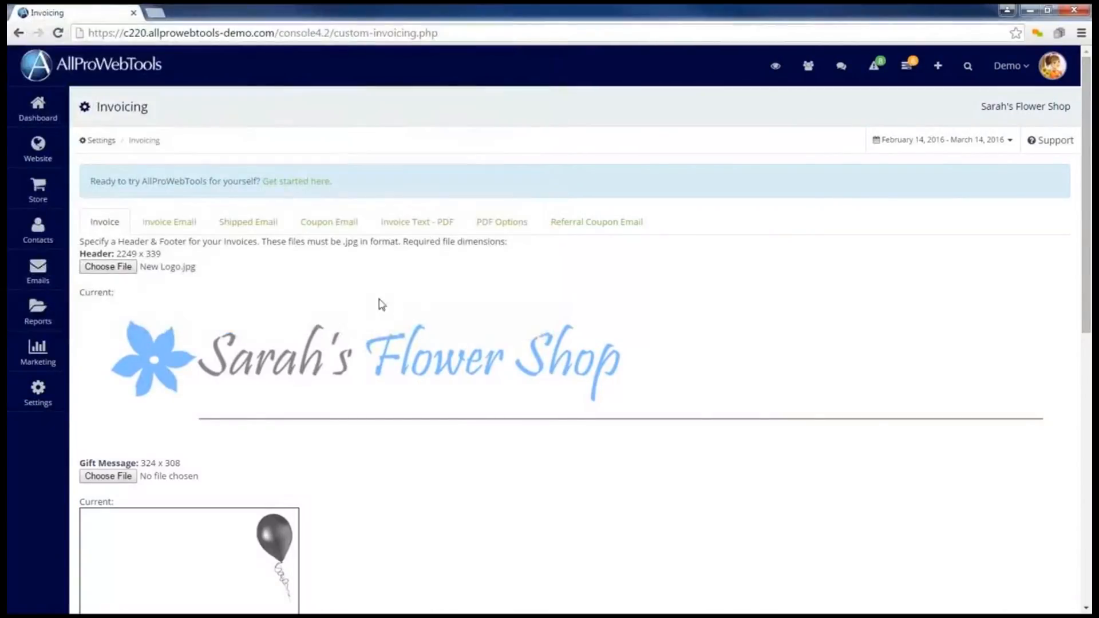
pyautogui.scroll(-10, 361, 299)
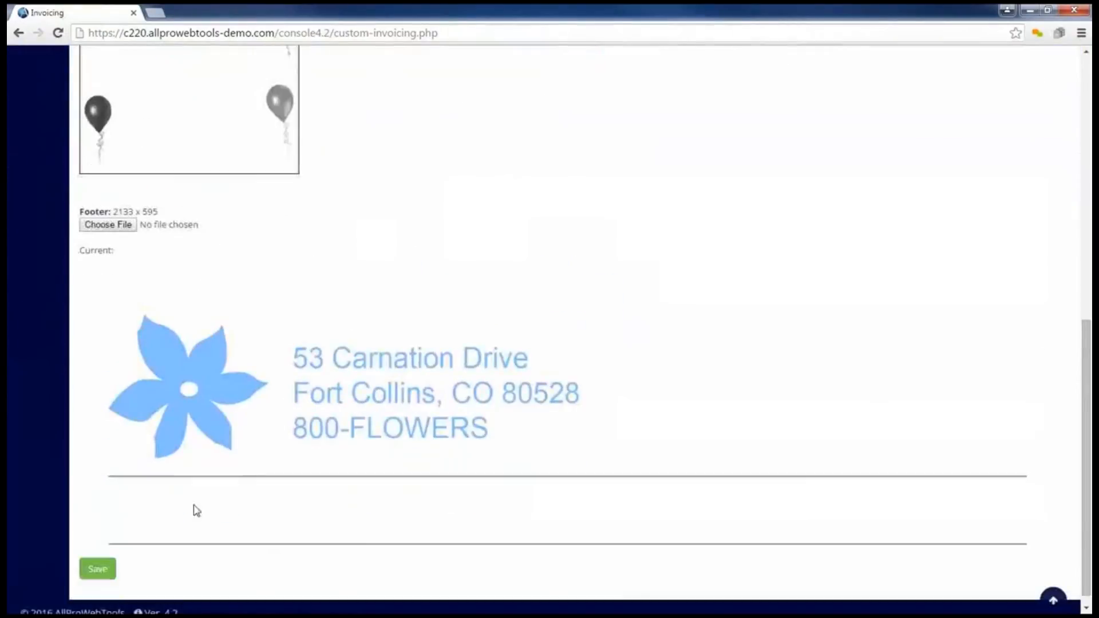
pyautogui.click(106, 572)
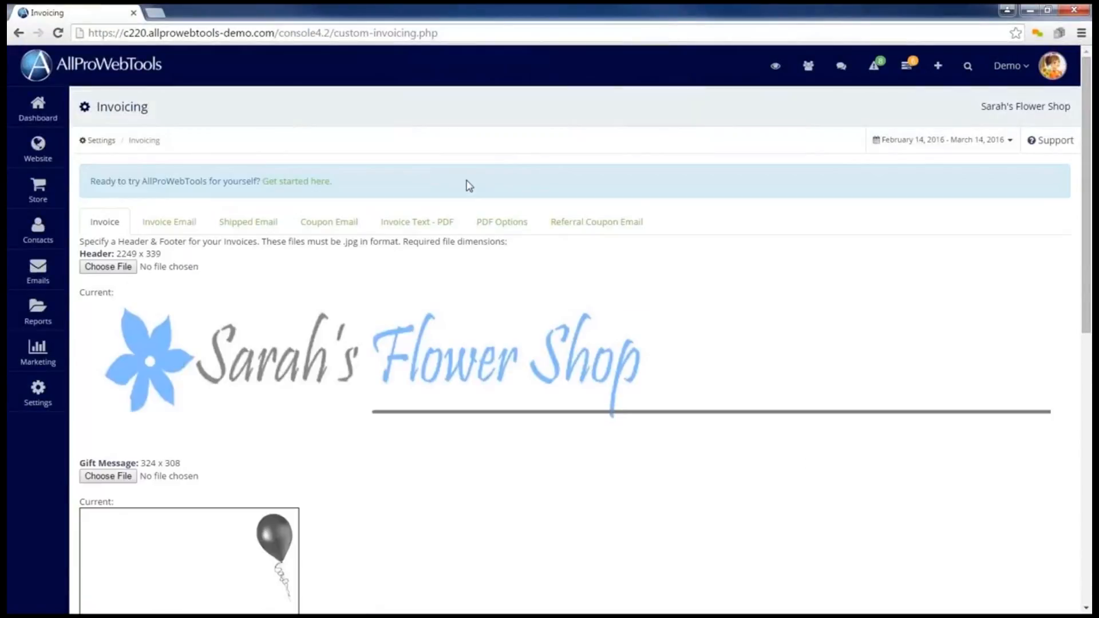